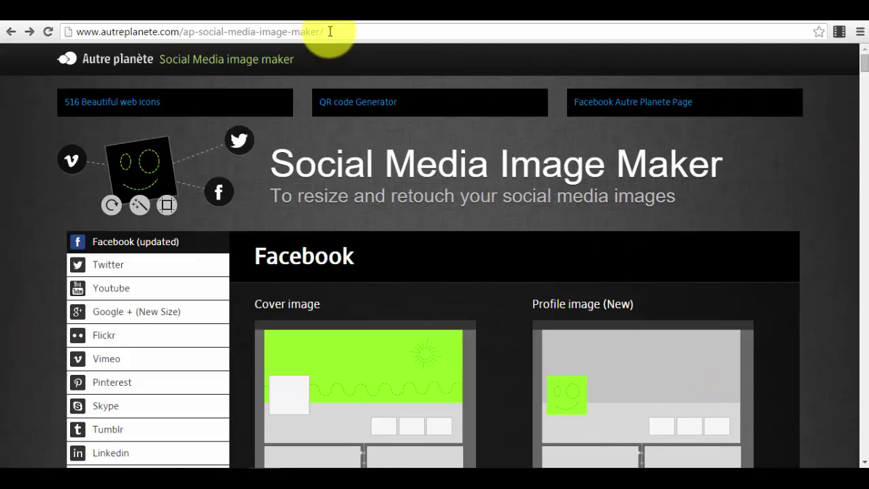
- Select the full autreplanete.com Social Media Image Maker URL in the address bar
{"action": "left_click_drag", "start_coordinate": [329, 32], "coordinate": [82, 39]}
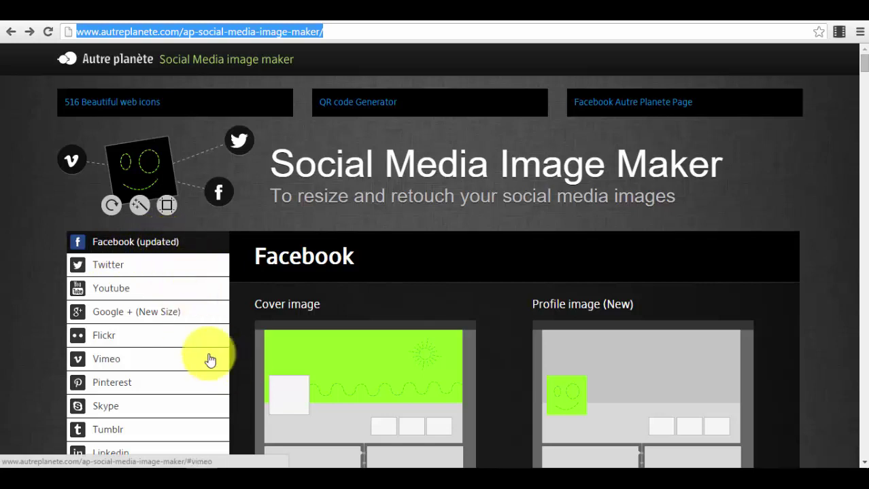
{"action": "scroll", "coordinate": [207, 359], "scroll_direction": "down", "scroll_amount": 1}
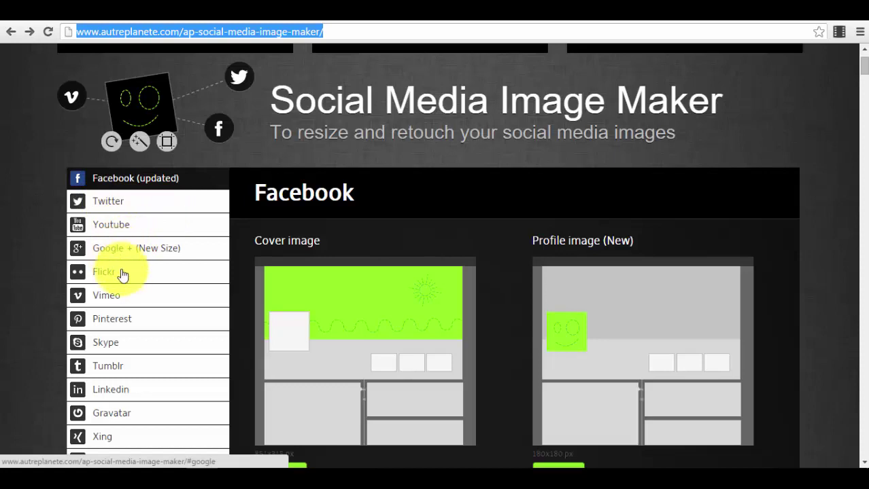
{"action": "scroll", "coordinate": [148, 307], "scroll_direction": "down", "scroll_amount": 1}
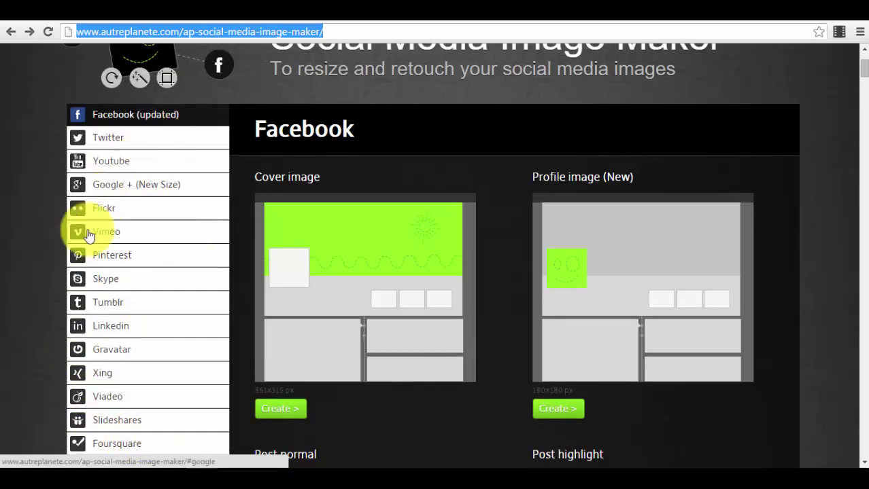
{"action": "scroll", "coordinate": [98, 380], "scroll_direction": "down", "scroll_amount": 1}
{"action": "scroll", "coordinate": [109, 360], "scroll_direction": "up", "scroll_amount": 1}
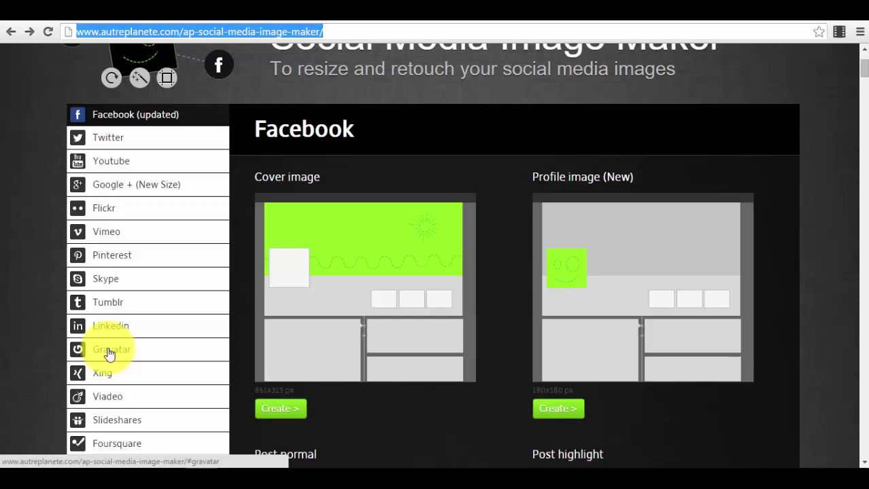
- Jump to the Facebook section, browse its formats, and return to Cover and Profile image
{"action": "scroll", "coordinate": [116, 326], "scroll_direction": "up", "scroll_amount": 2}
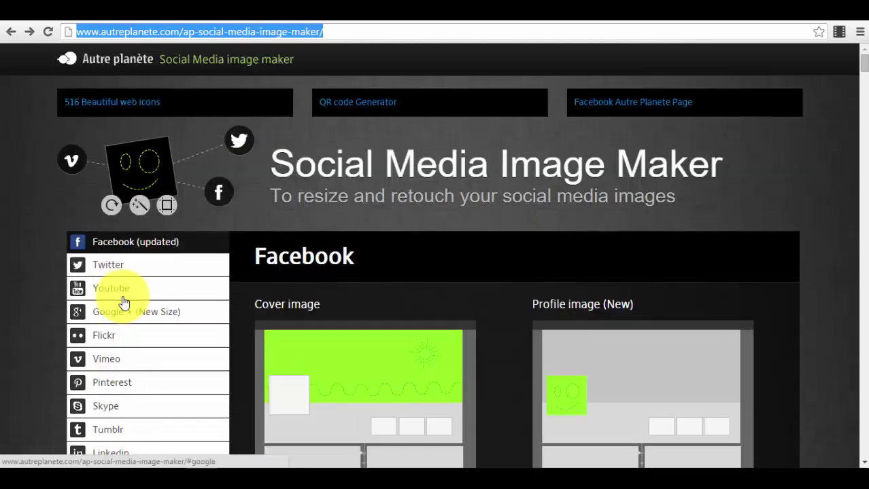
{"action": "left_click", "coordinate": [128, 244]}
{"action": "left_click", "coordinate": [128, 244]}
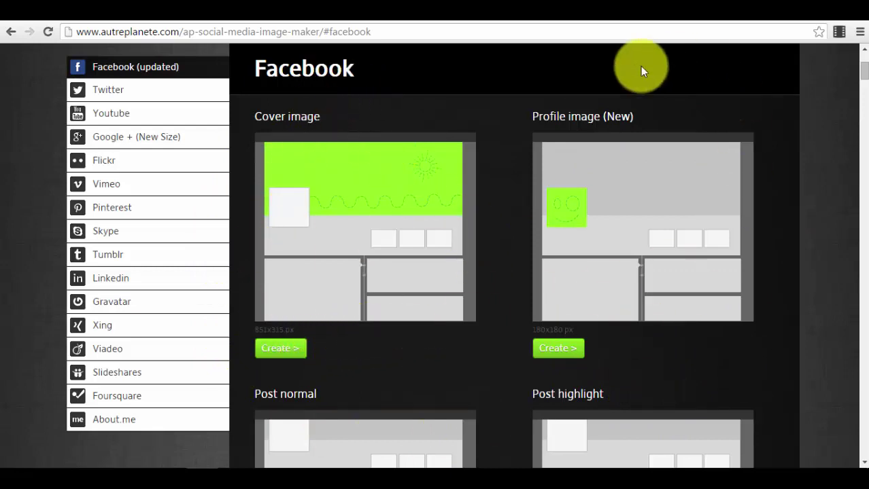
{"action": "scroll", "coordinate": [695, 308], "scroll_direction": "down", "scroll_amount": 2}
{"action": "scroll", "coordinate": [482, 257], "scroll_direction": "down", "scroll_amount": 1}
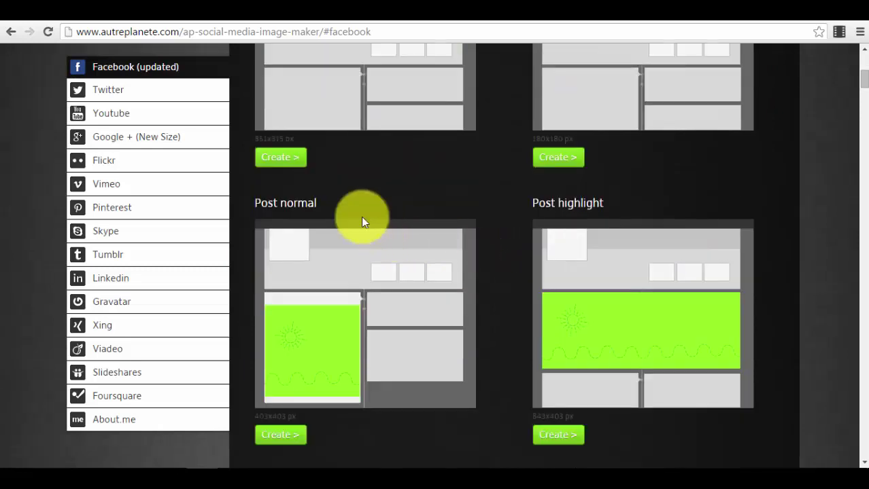
{"action": "scroll", "coordinate": [584, 433], "scroll_direction": "down", "scroll_amount": 2}
{"action": "scroll", "coordinate": [603, 290], "scroll_direction": "down", "scroll_amount": 1}
{"action": "scroll", "coordinate": [643, 353], "scroll_direction": "down", "scroll_amount": 2}
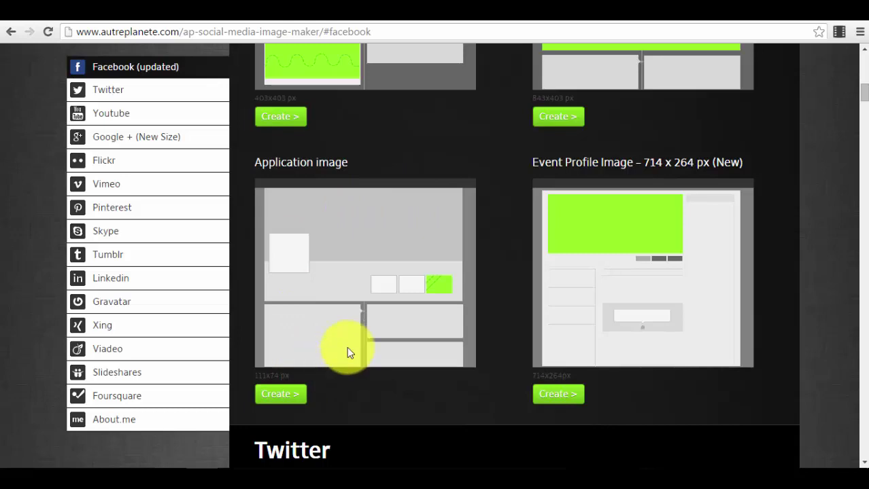
{"action": "scroll", "coordinate": [347, 353], "scroll_direction": "up", "scroll_amount": 8}
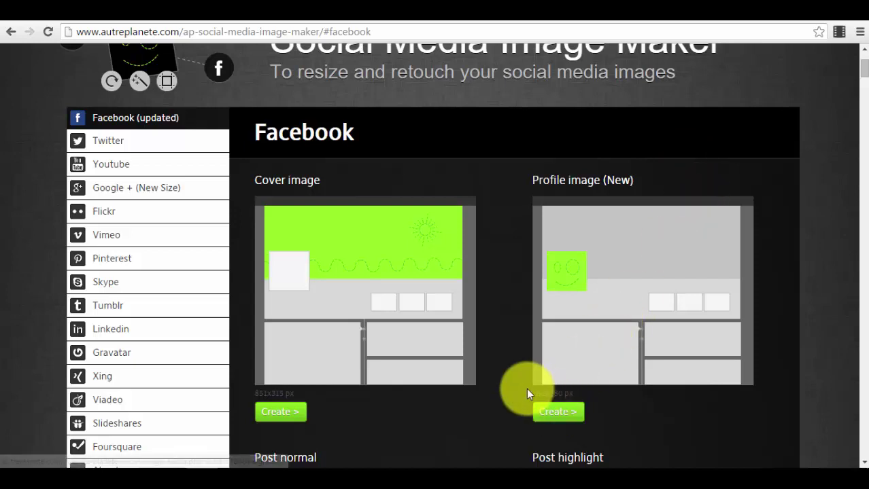
- Start a 180×180 profile image and load the woman's portrait photo from Downloads
{"action": "left_click", "coordinate": [569, 420]}
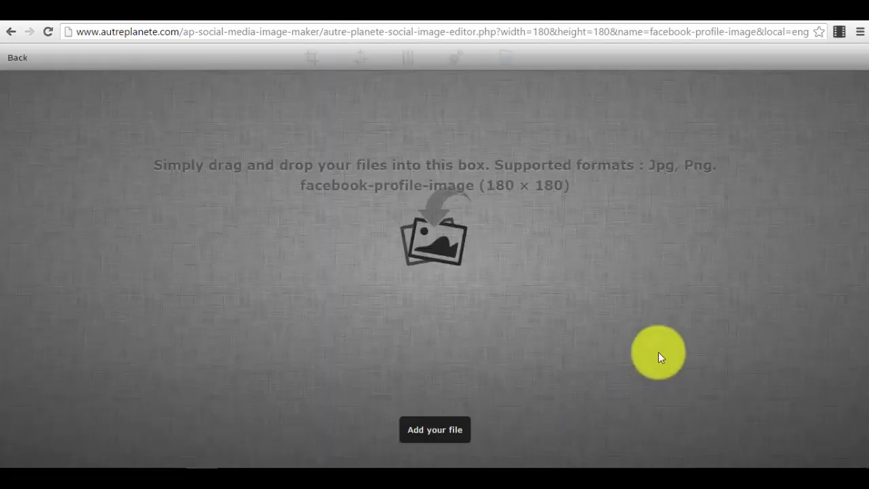
{"action": "left_click", "coordinate": [439, 440]}
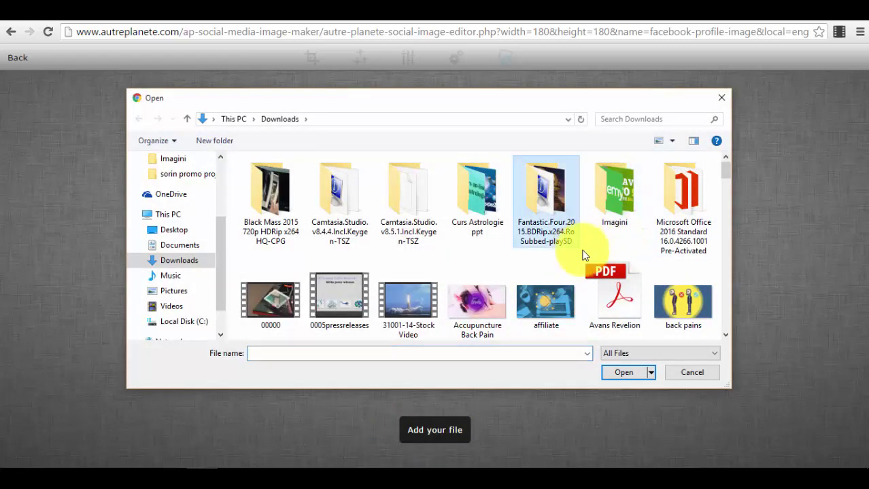
{"action": "scroll", "coordinate": [586, 253], "scroll_direction": "down", "scroll_amount": 10}
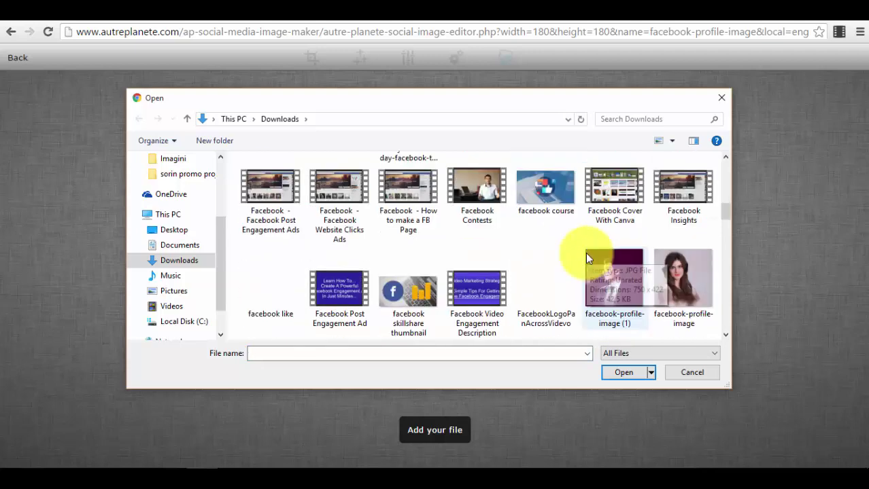
{"action": "scroll", "coordinate": [629, 292], "scroll_direction": "down", "scroll_amount": 10}
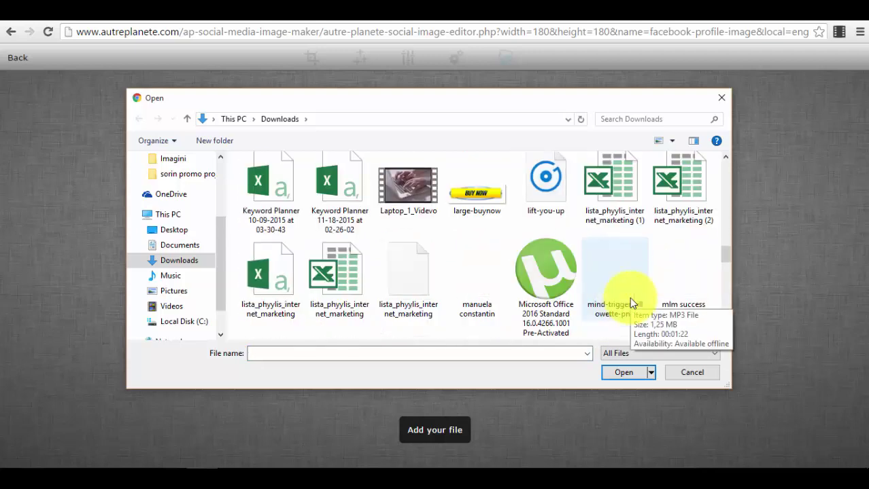
{"action": "left_click", "coordinate": [484, 282]}
{"action": "left_click", "coordinate": [624, 373]}
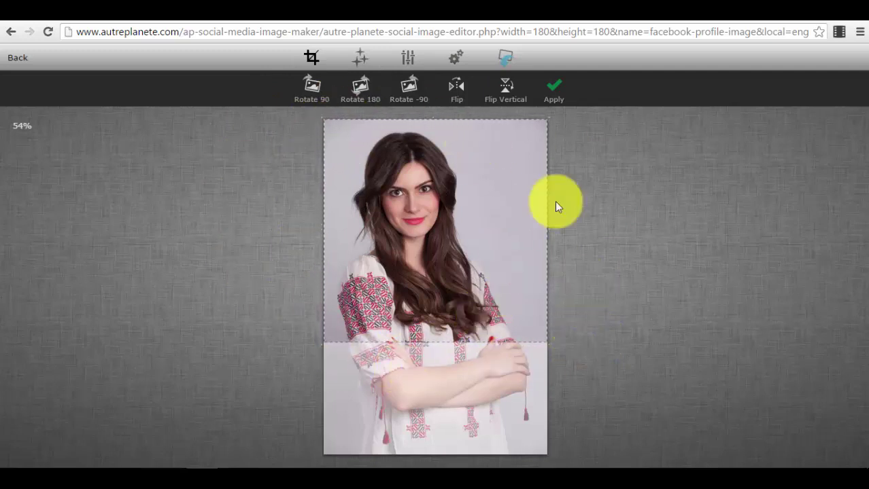
- Confirm the square crop, compare Wild West, 70 Love and Mr Spock filters, then choose Eighties
{"action": "left_click", "coordinate": [552, 91]}
{"action": "left_click", "coordinate": [356, 57]}
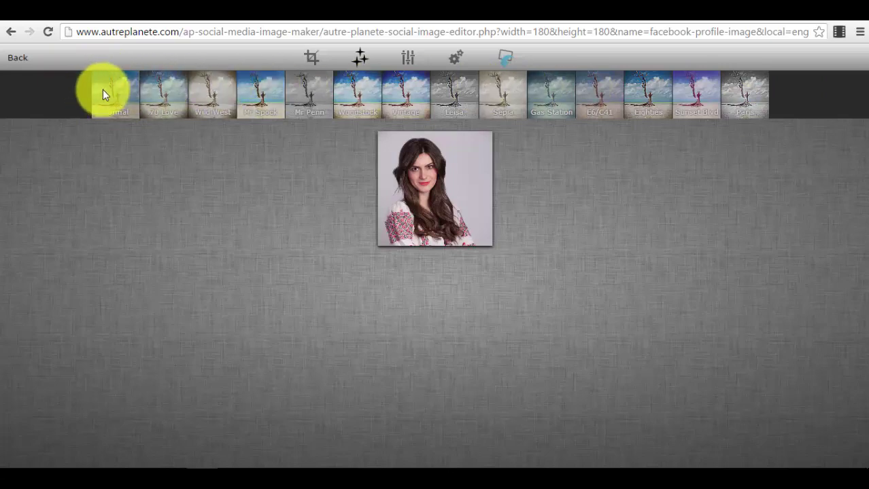
{"action": "left_click", "coordinate": [199, 91]}
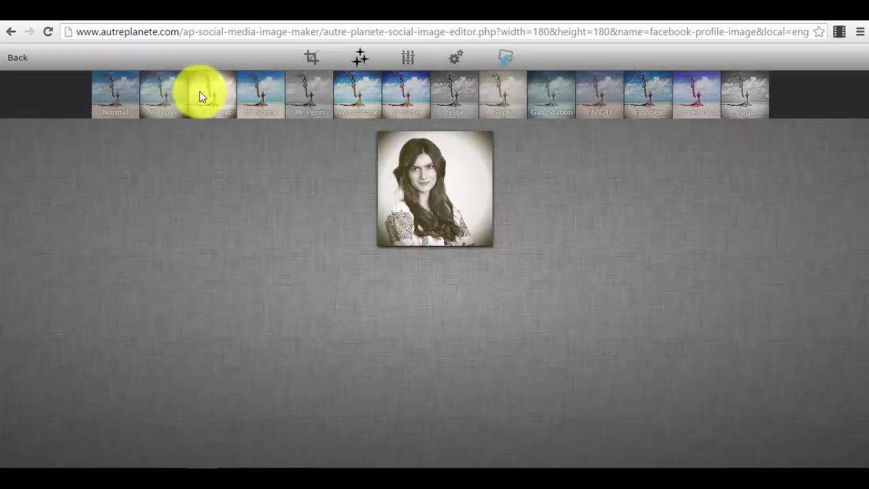
{"action": "left_click", "coordinate": [162, 93]}
{"action": "left_click", "coordinate": [252, 93]}
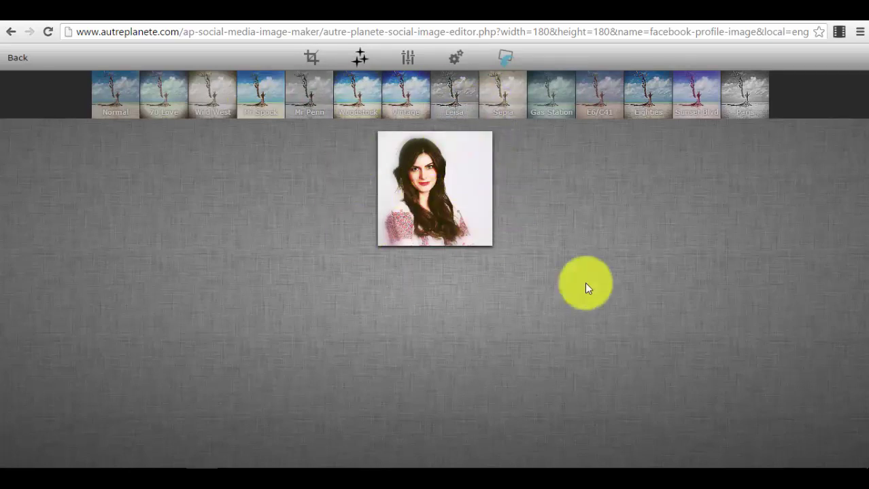
{"action": "left_click", "coordinate": [402, 102]}
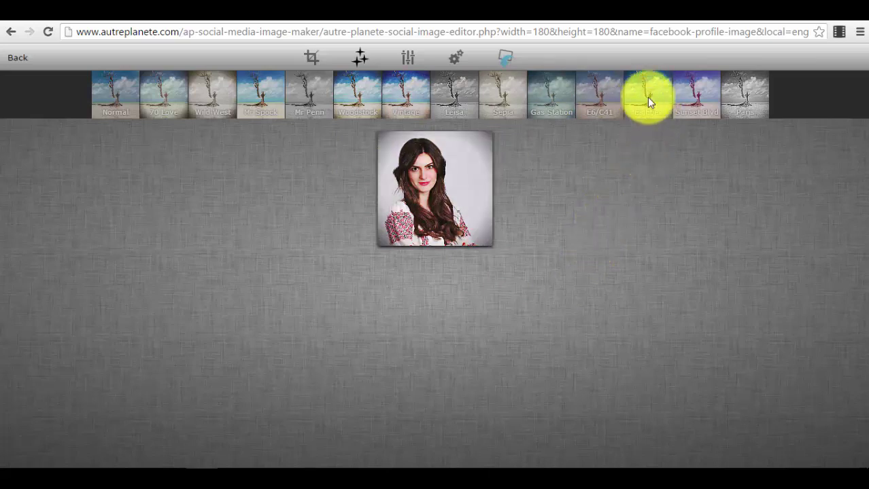
{"action": "left_click", "coordinate": [646, 102]}
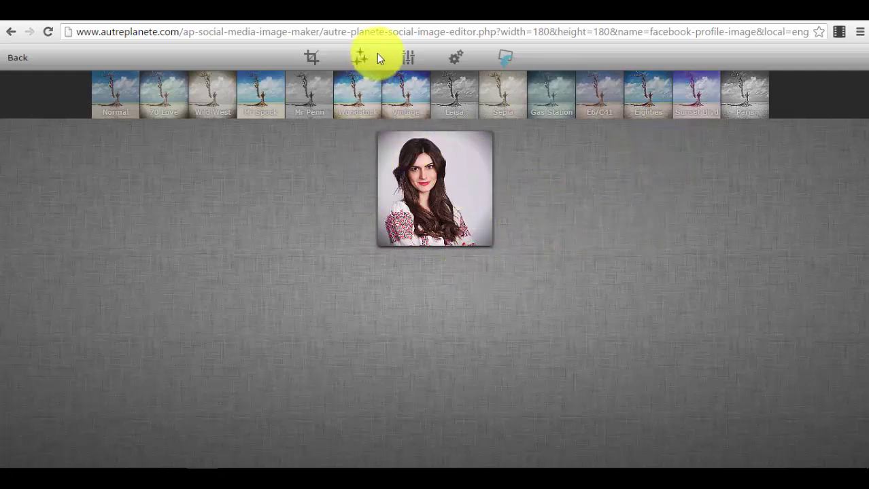
{"action": "left_click", "coordinate": [406, 57]}
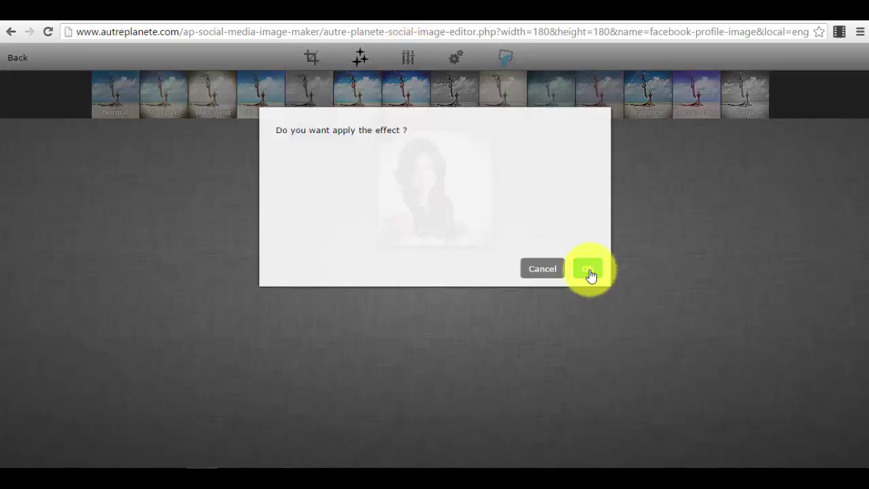
- Apply the Eighties filter and preview Sharpen, Blur, Desaturate and soft focus adjustments
{"action": "left_click", "coordinate": [589, 271]}
{"action": "left_click", "coordinate": [407, 58]}
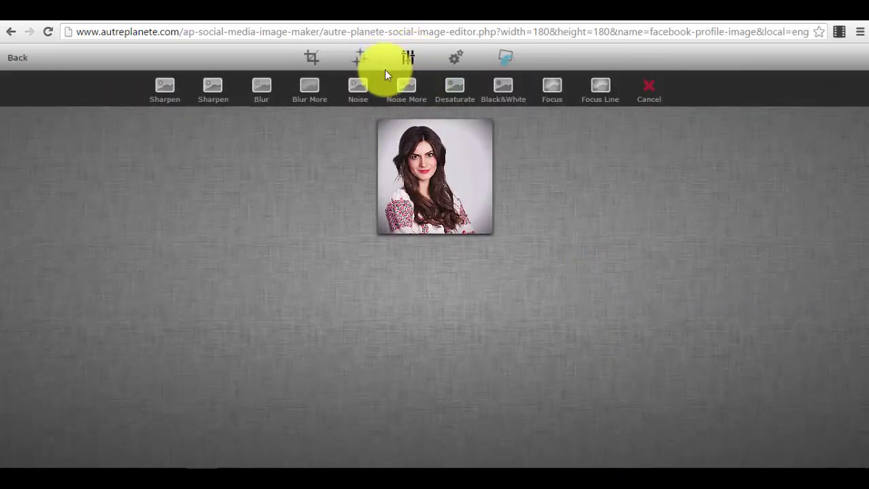
{"action": "left_click", "coordinate": [164, 89]}
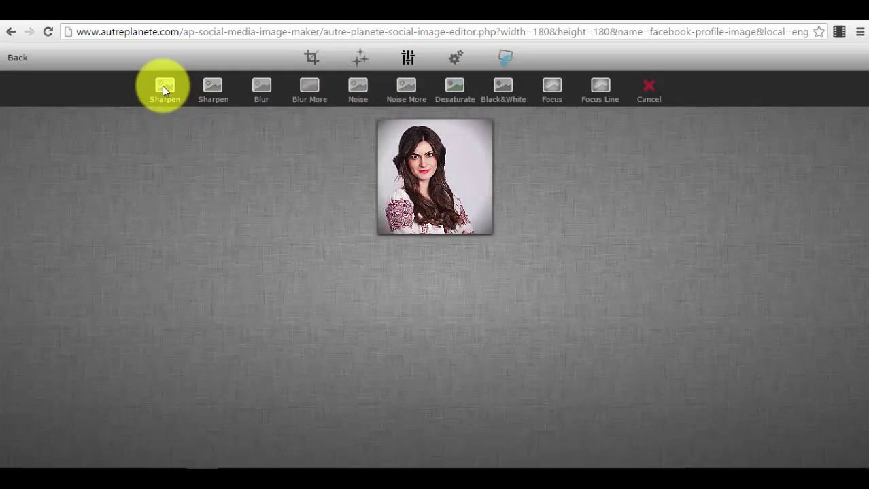
{"action": "left_click", "coordinate": [251, 88]}
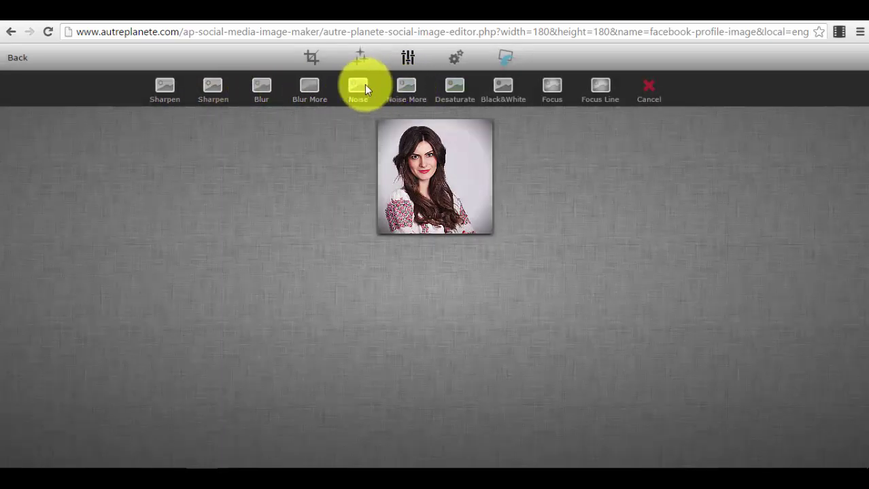
{"action": "left_click", "coordinate": [453, 83]}
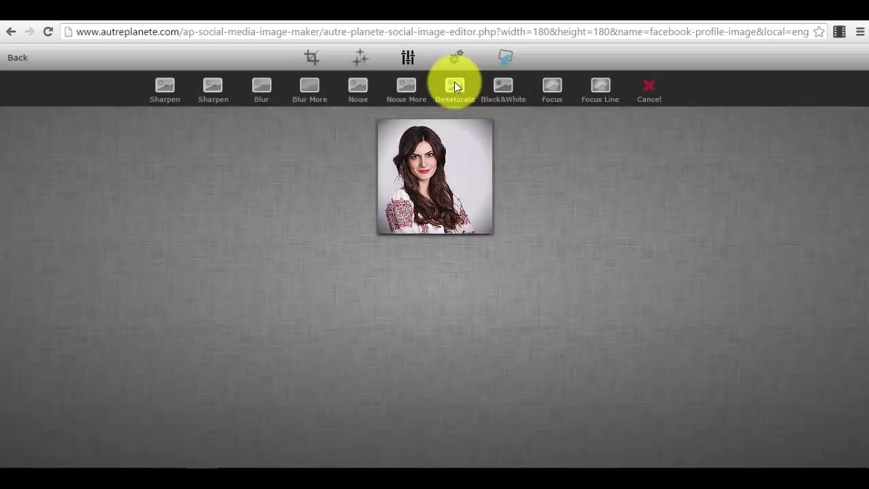
{"action": "left_click", "coordinate": [554, 87]}
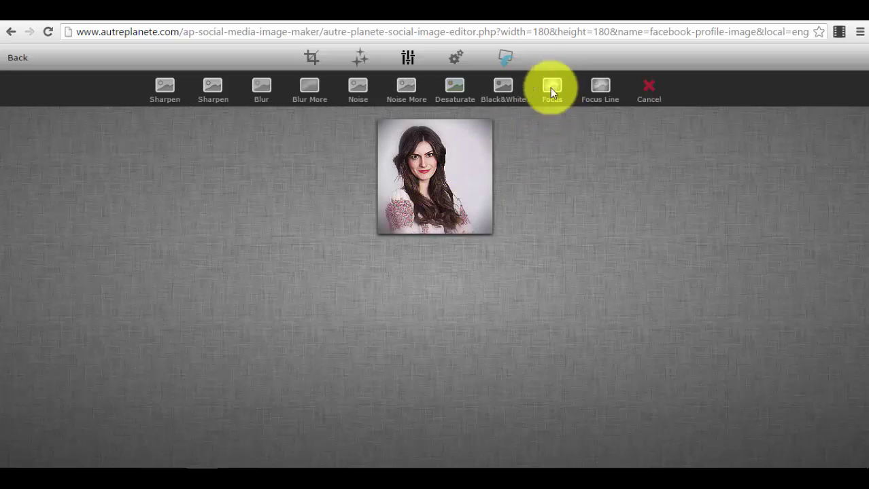
- Preview and discard Focus Line, then apply the Focus Line blur fading the photo's bottom
{"action": "left_click", "coordinate": [600, 88]}
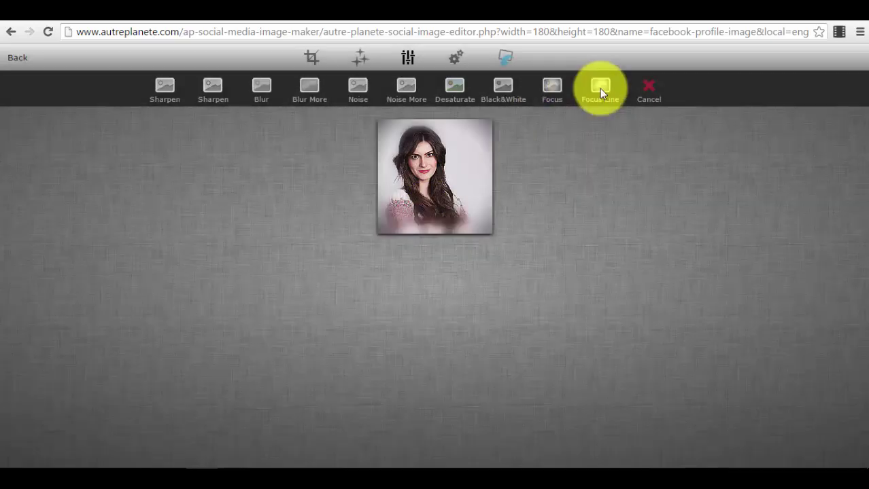
{"action": "left_click", "coordinate": [646, 88]}
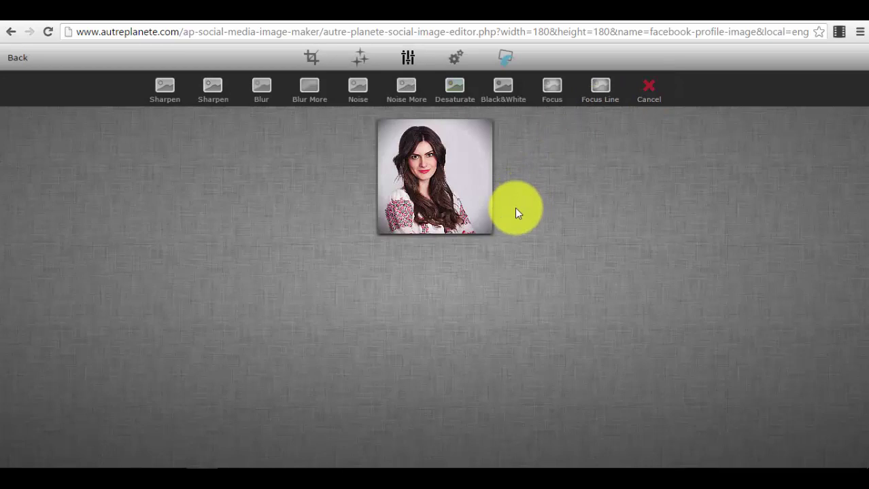
{"action": "left_click", "coordinate": [593, 88]}
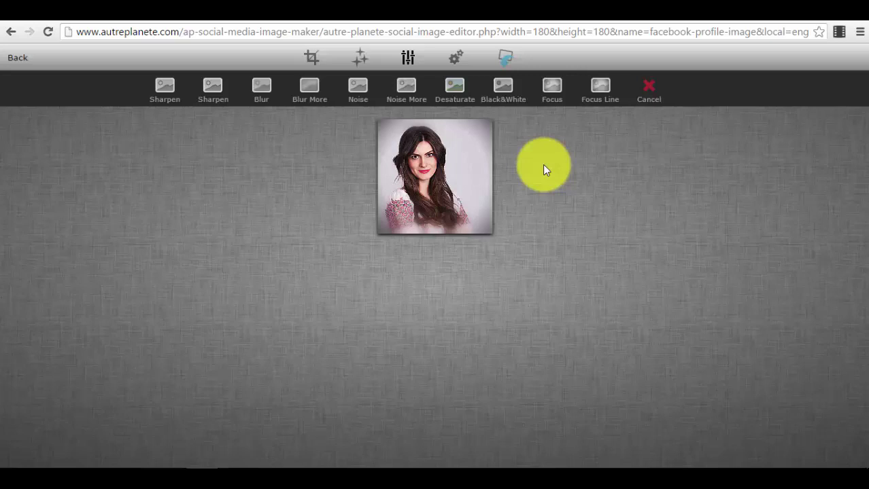
{"action": "left_click", "coordinate": [457, 59]}
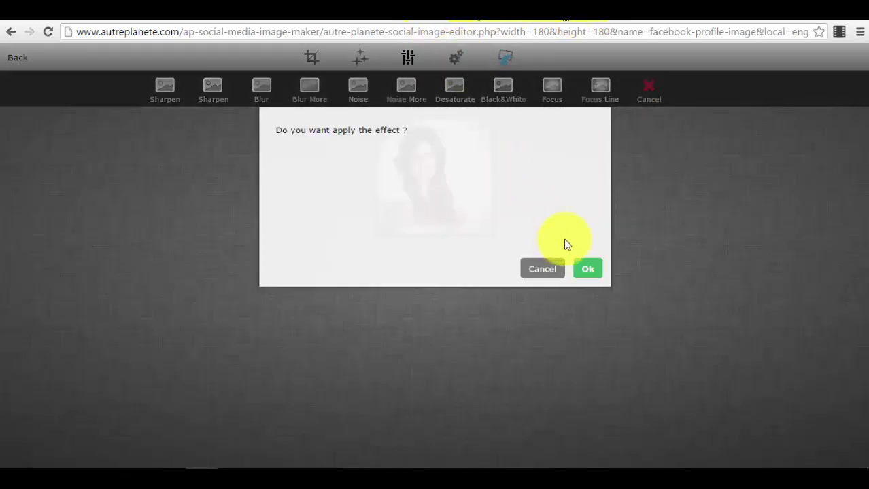
- Keep the Focus Line effect and append a short suffix to the image's file name
{"action": "left_click", "coordinate": [587, 268]}
{"action": "left_click", "coordinate": [456, 57]}
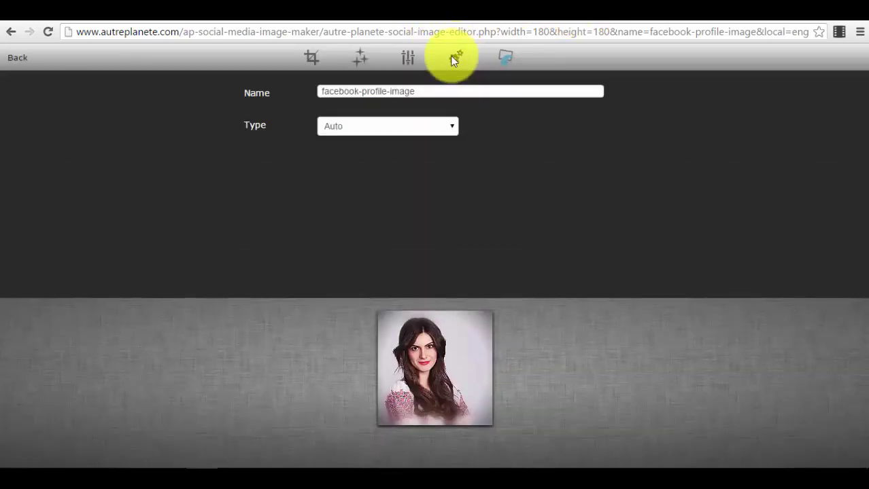
{"action": "left_click", "coordinate": [443, 91]}
{"action": "left_click_drag", "start_coordinate": [443, 91], "coordinate": [280, 97]}
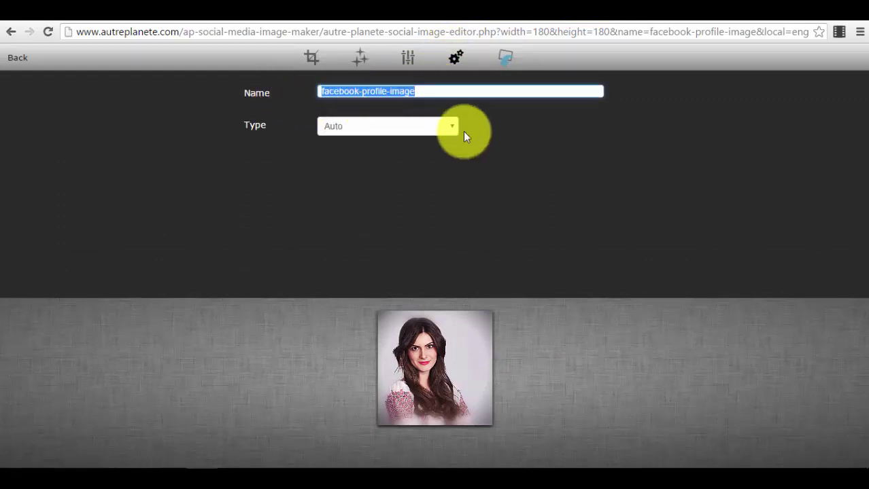
{"action": "key", "text": "End"}
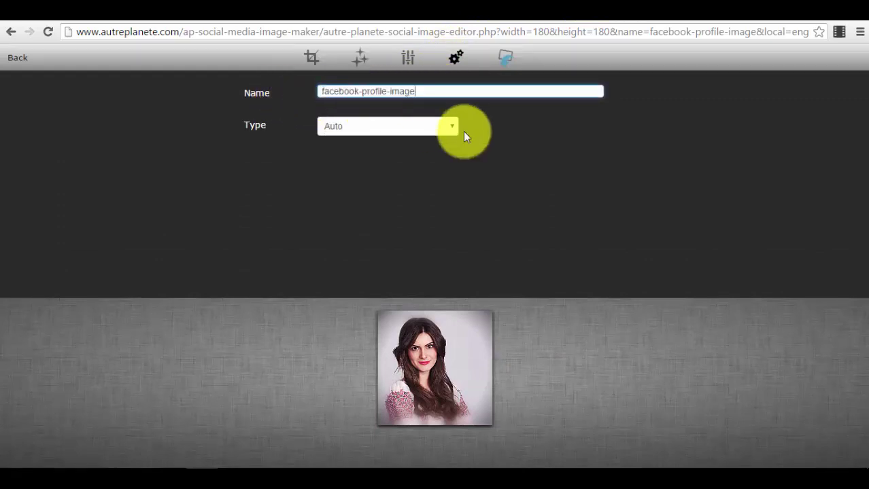
{"action": "type", "text": "manu"}
- Check the file type list and download the finished profile image as JPEG
{"action": "left_click", "coordinate": [423, 131]}
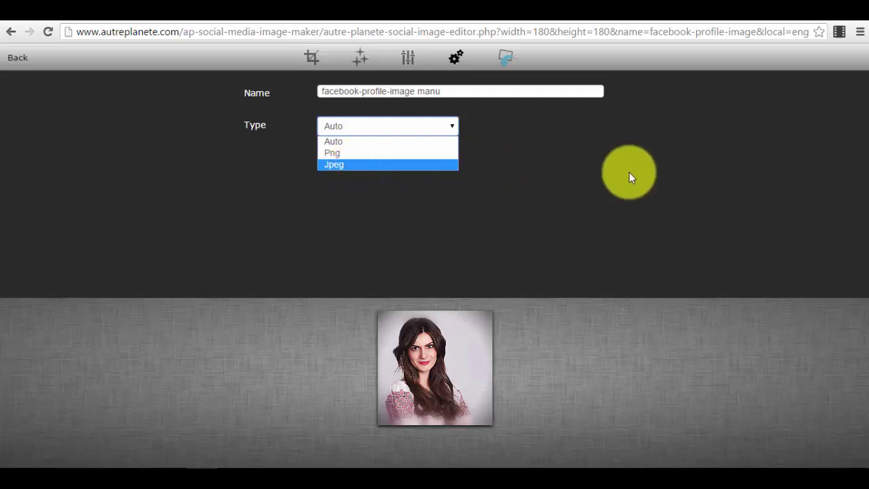
{"action": "left_click", "coordinate": [626, 173]}
{"action": "left_click", "coordinate": [504, 62]}
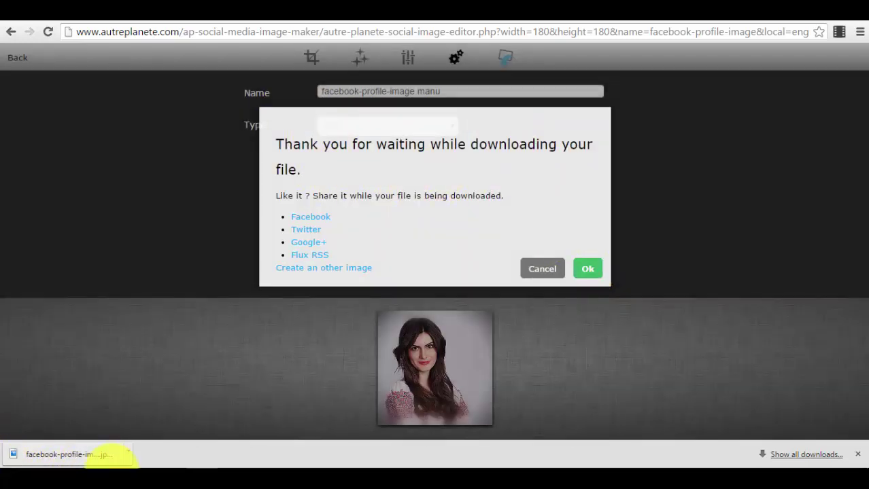
- Dismiss the downloaded file's options and the download message
{"action": "left_click", "coordinate": [128, 454]}
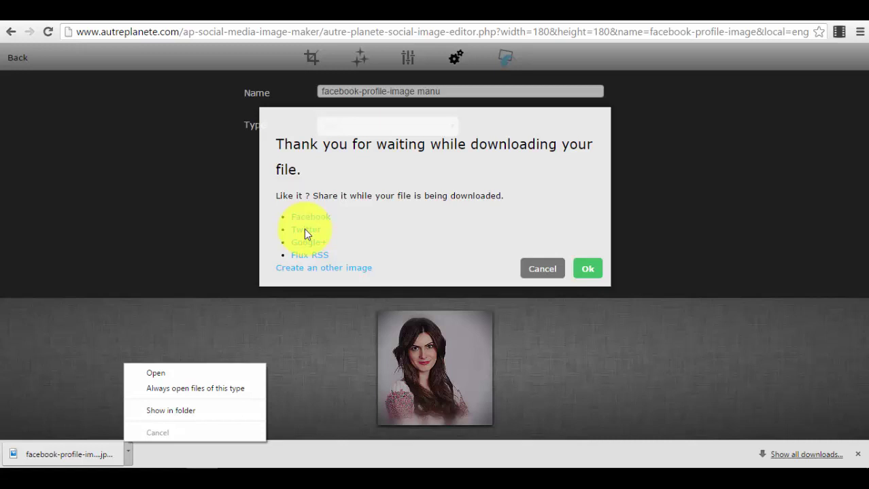
{"action": "left_click", "coordinate": [543, 271]}
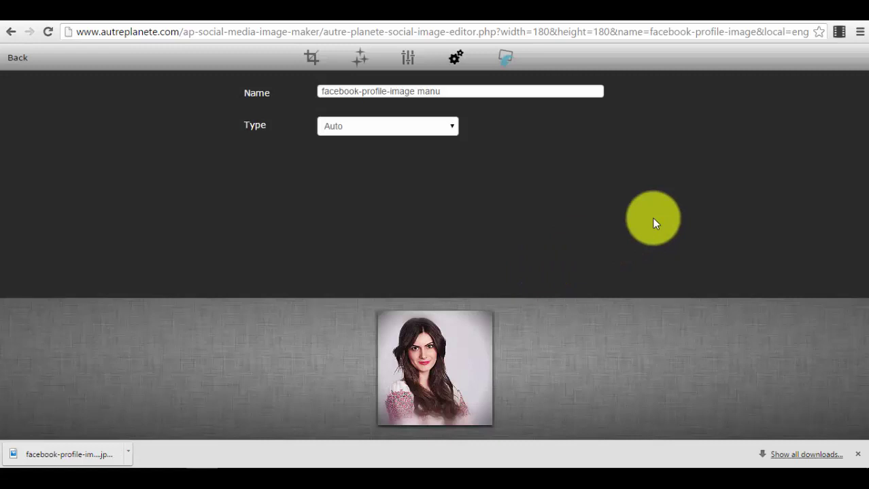